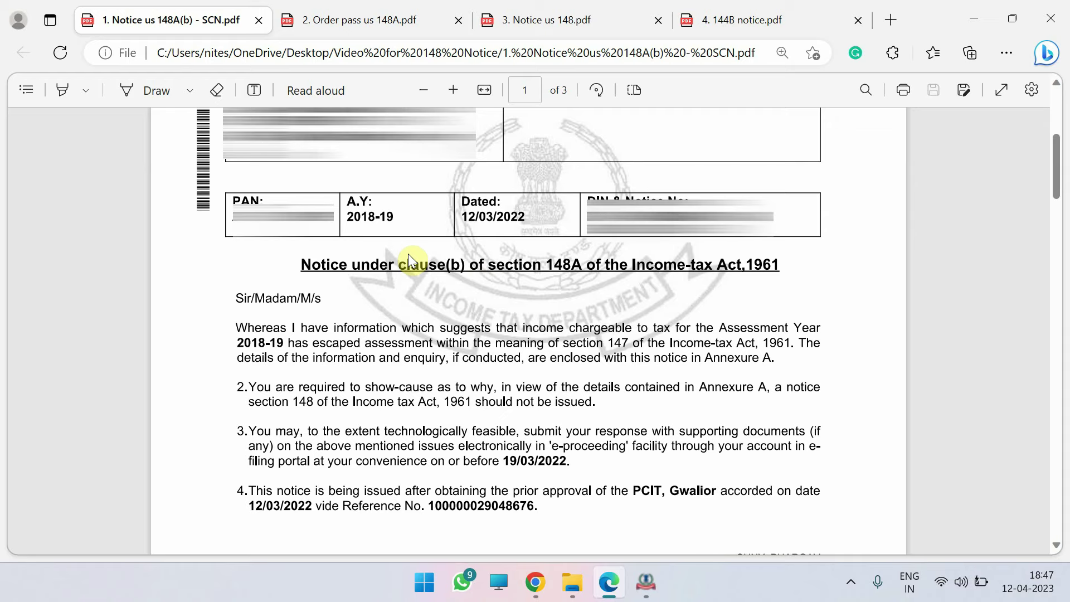
Compare the dates and headings of the 148A(b) show-cause notice, the 148A order and the section 148 notice
click(420, 19)
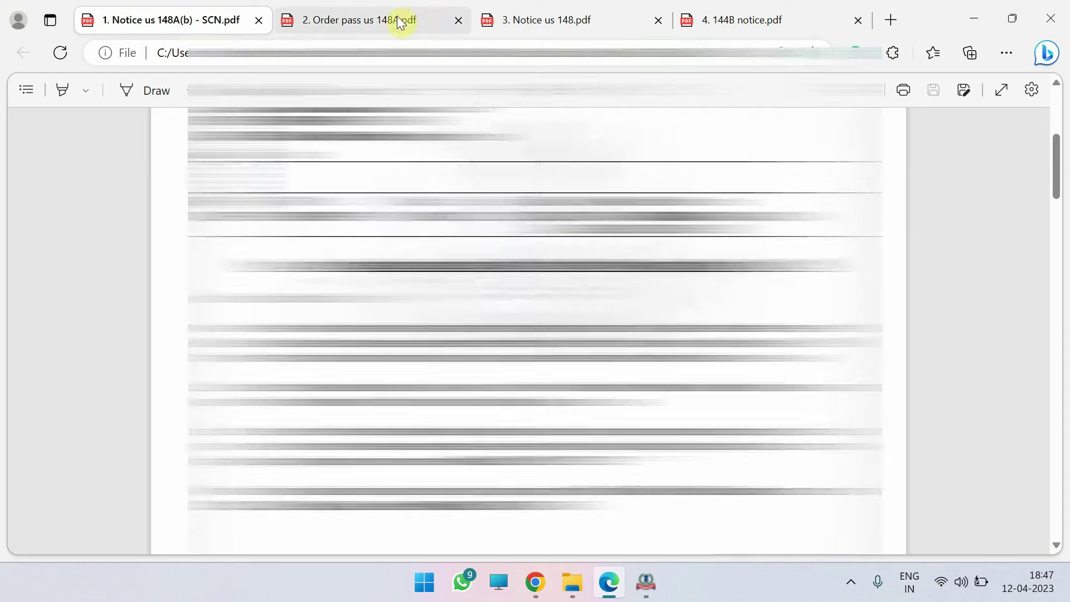
scroll(608, 343, down, 2)
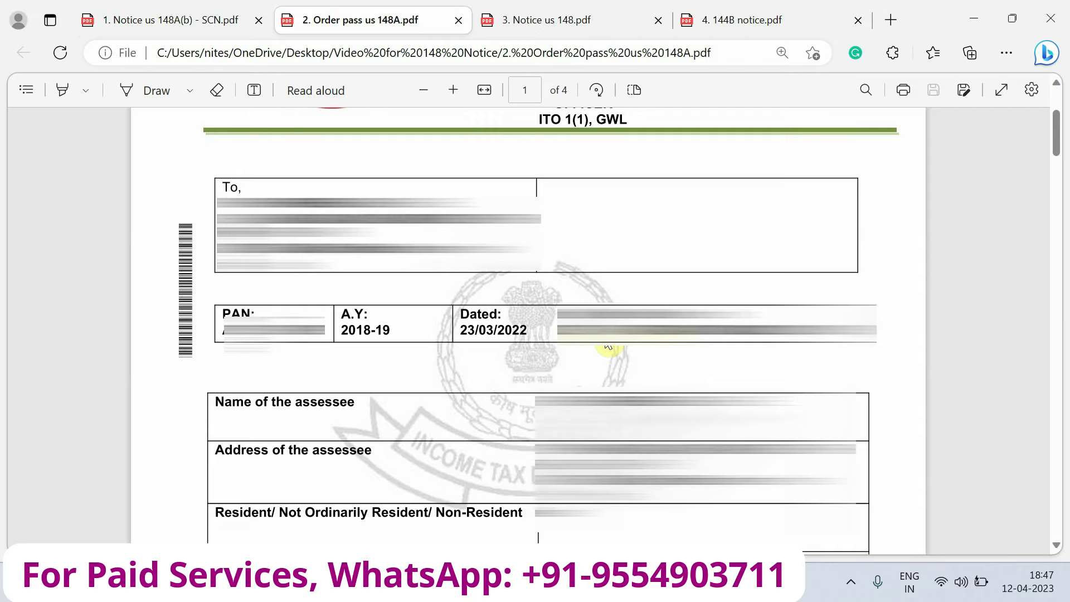
click(579, 18)
key(ctrl+plus)
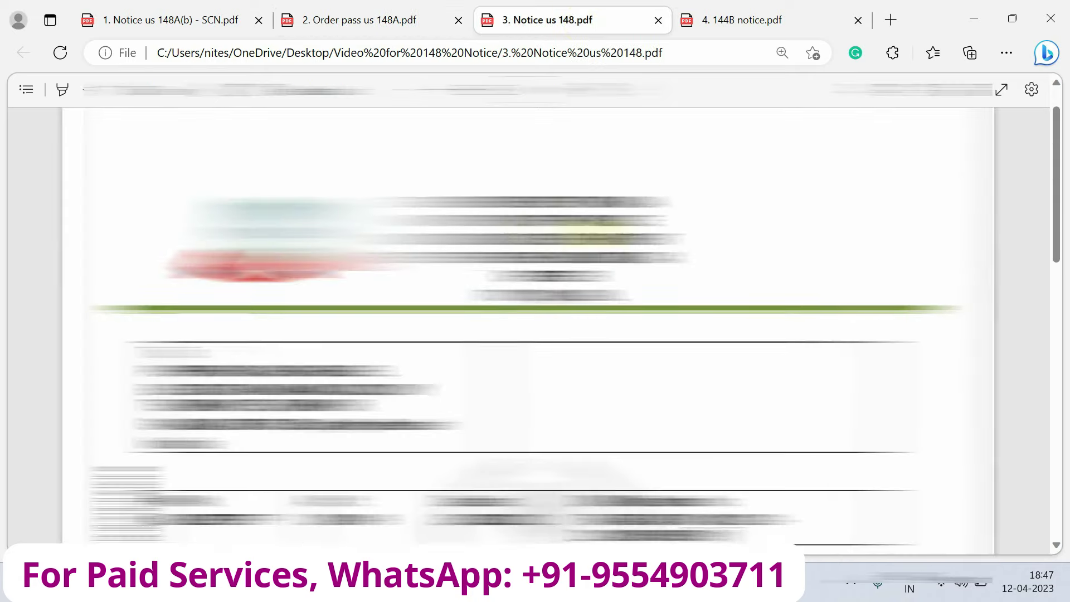
scroll(582, 331, down, 5)
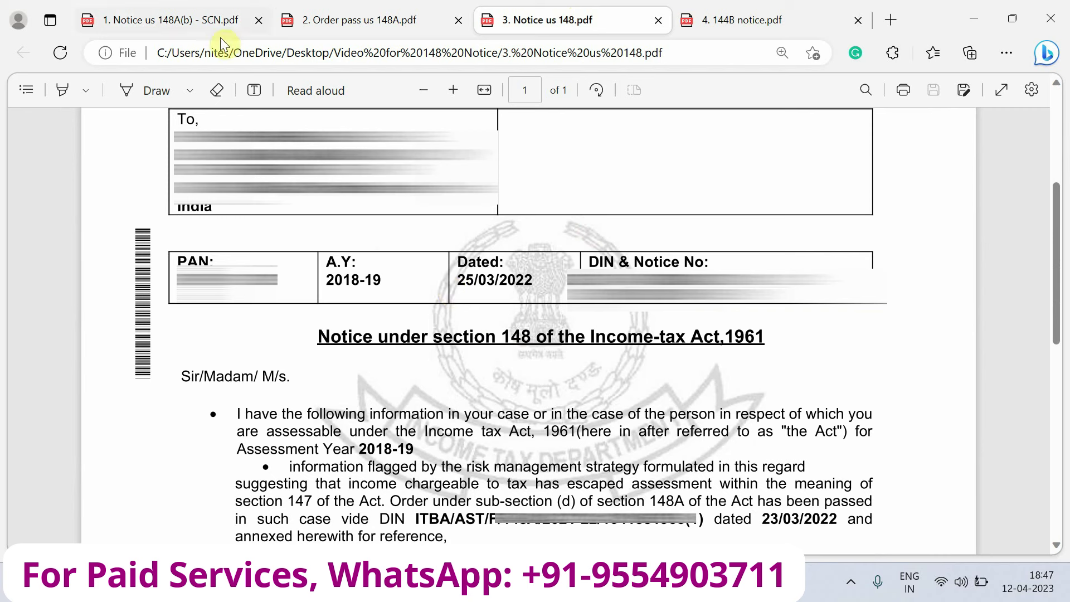
click(211, 22)
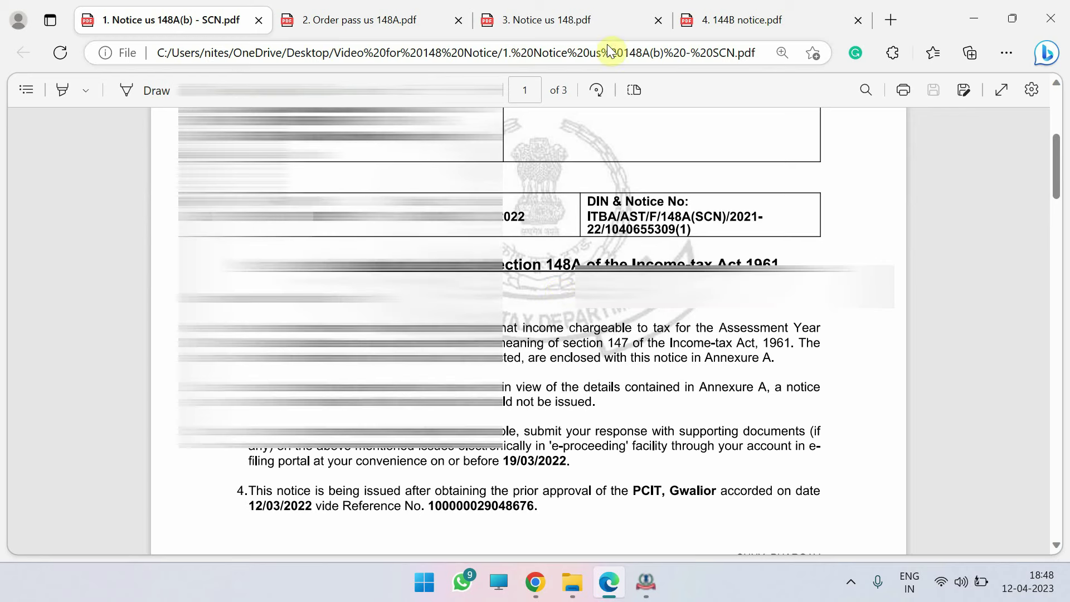
click(583, 21)
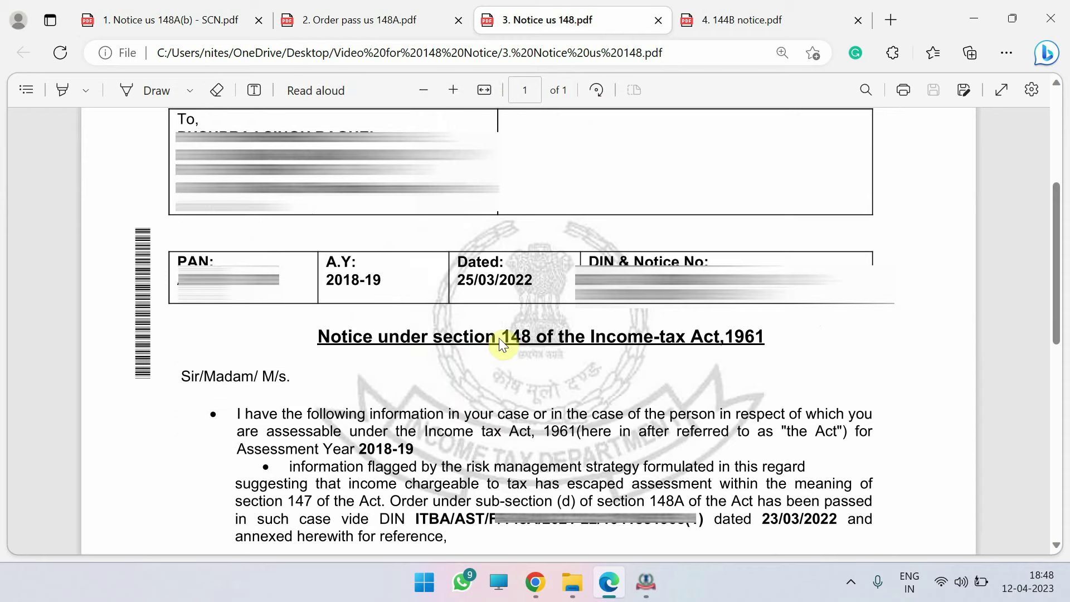
Read the section 148A order through its grounds, the table of information and amounts, and the paragraphs below the table
click(383, 22)
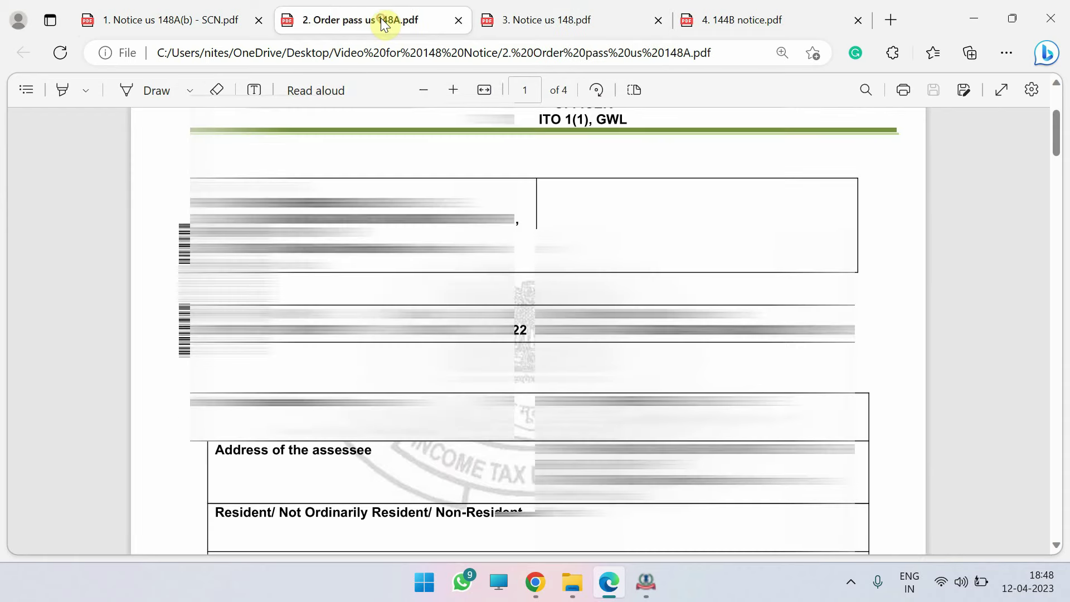
scroll(528, 331, down, 2)
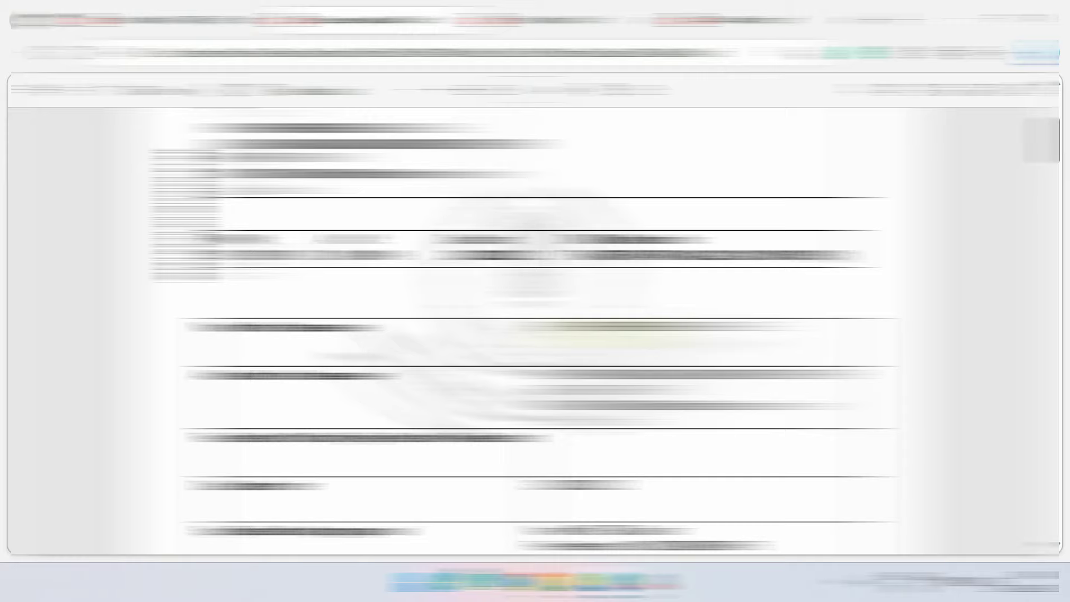
scroll(524, 329, down, 10)
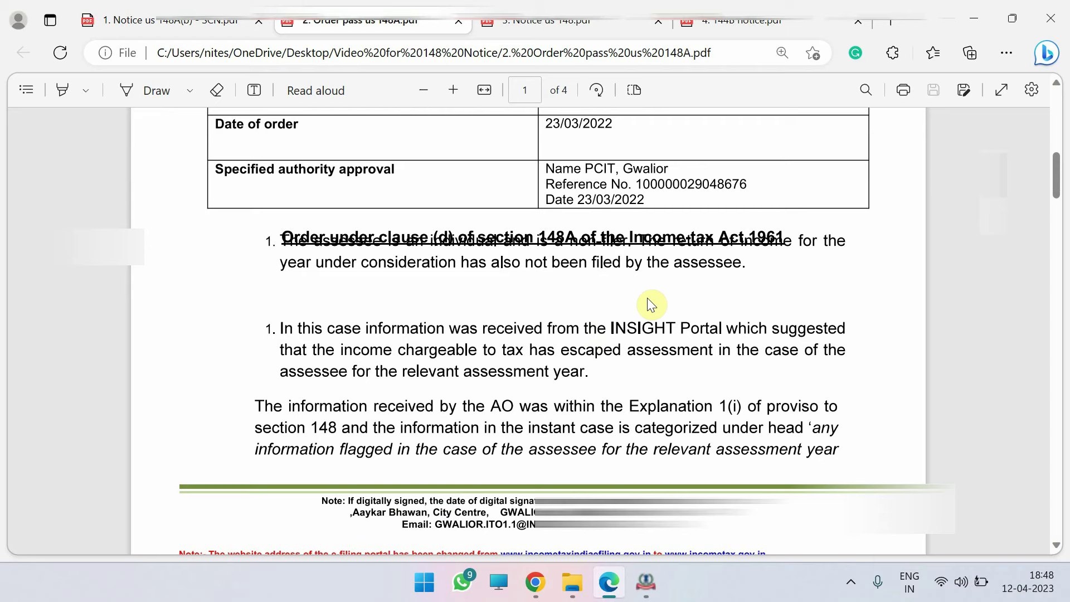
scroll(651, 304, down, 3)
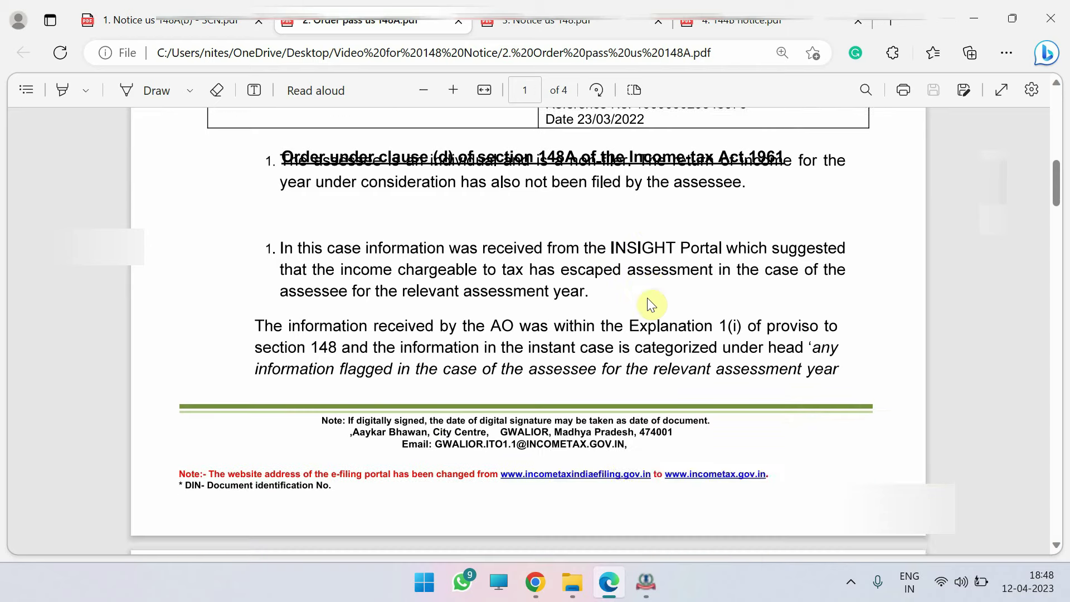
scroll(535, 329, down, 8)
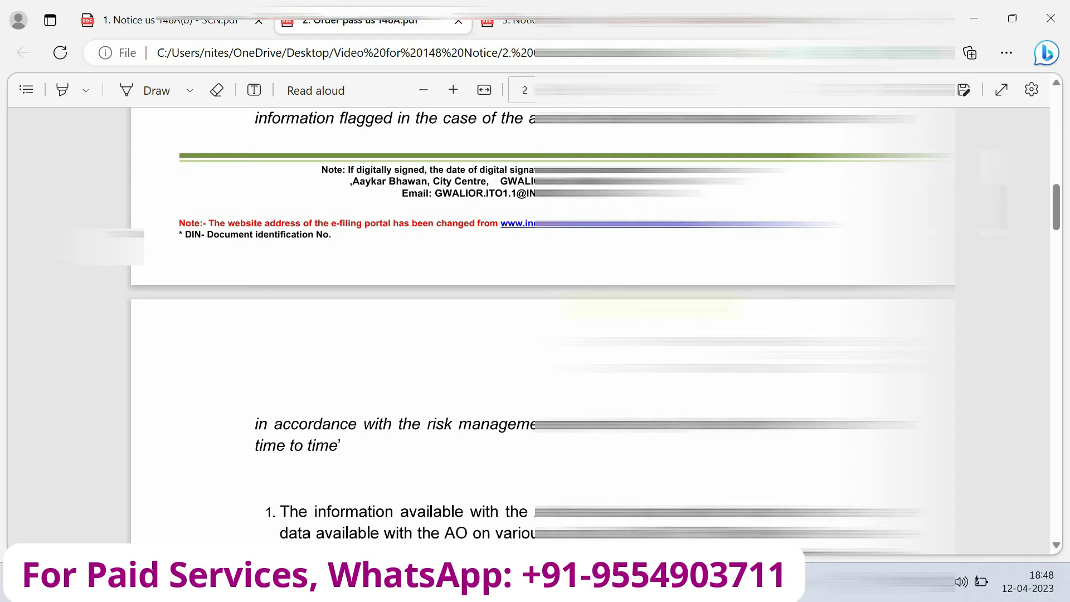
scroll(648, 301, down, 8)
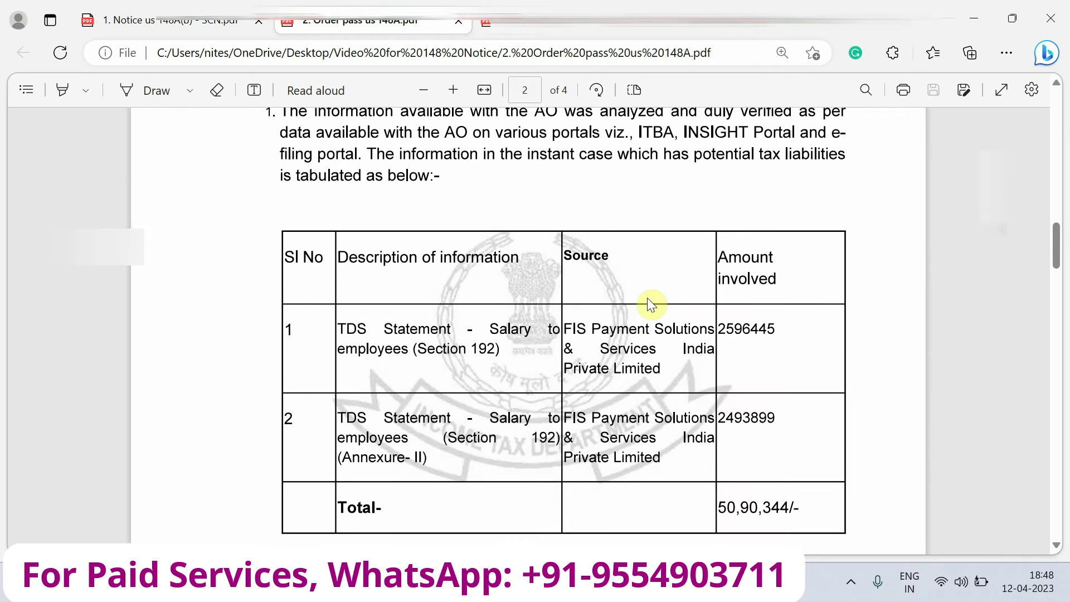
scroll(648, 303, down, 5)
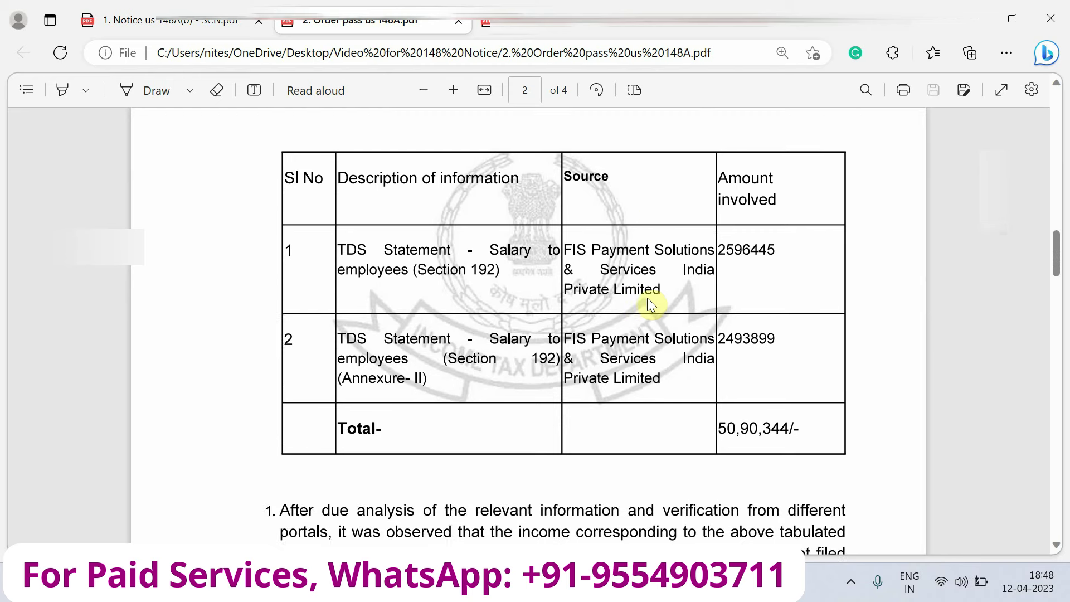
scroll(651, 305, down, 2)
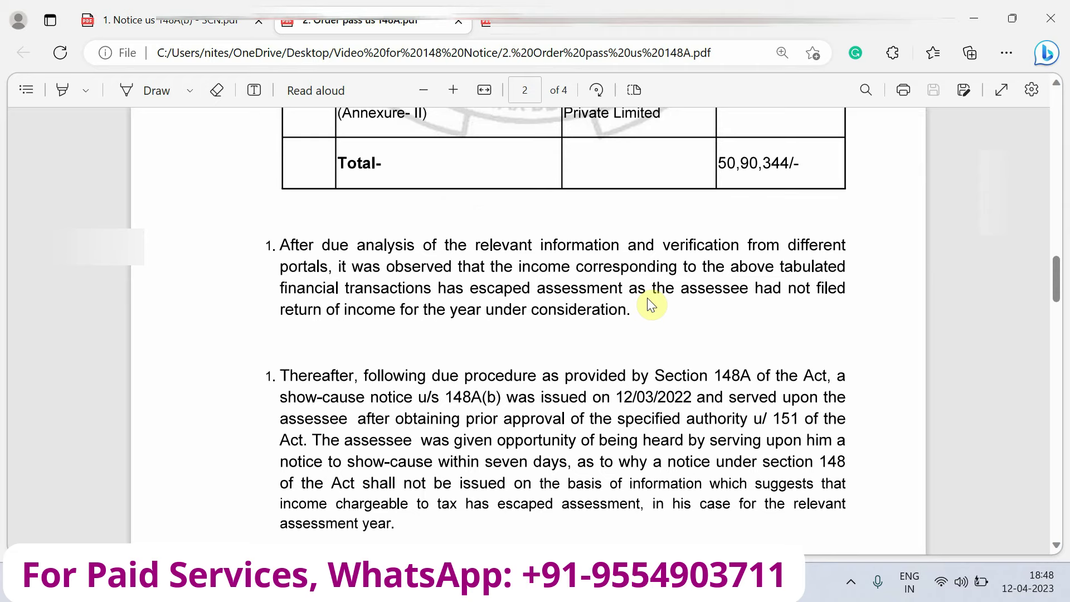
scroll(651, 305, up, 1)
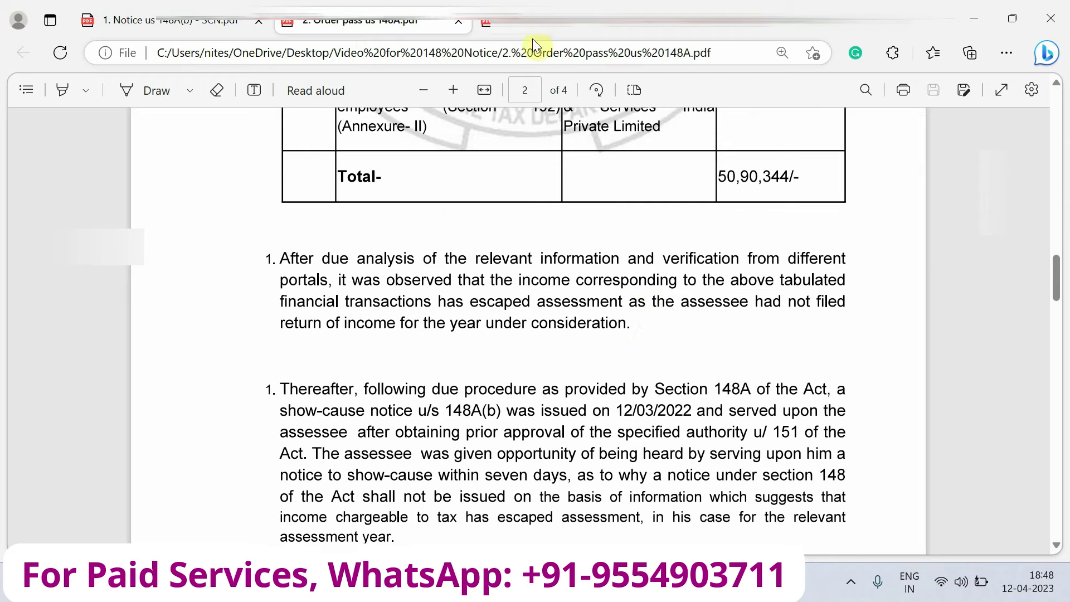
Examine the paragraph in the section 148 notice that requires furnishing a return, including its time limit
scroll(586, 270, down, 1)
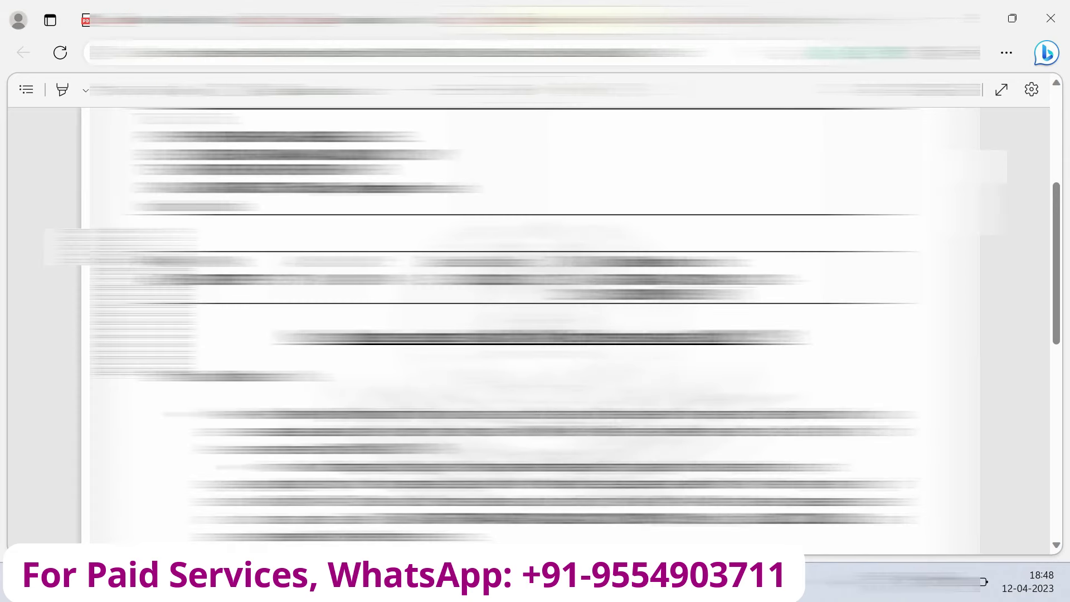
scroll(602, 265, down, 2)
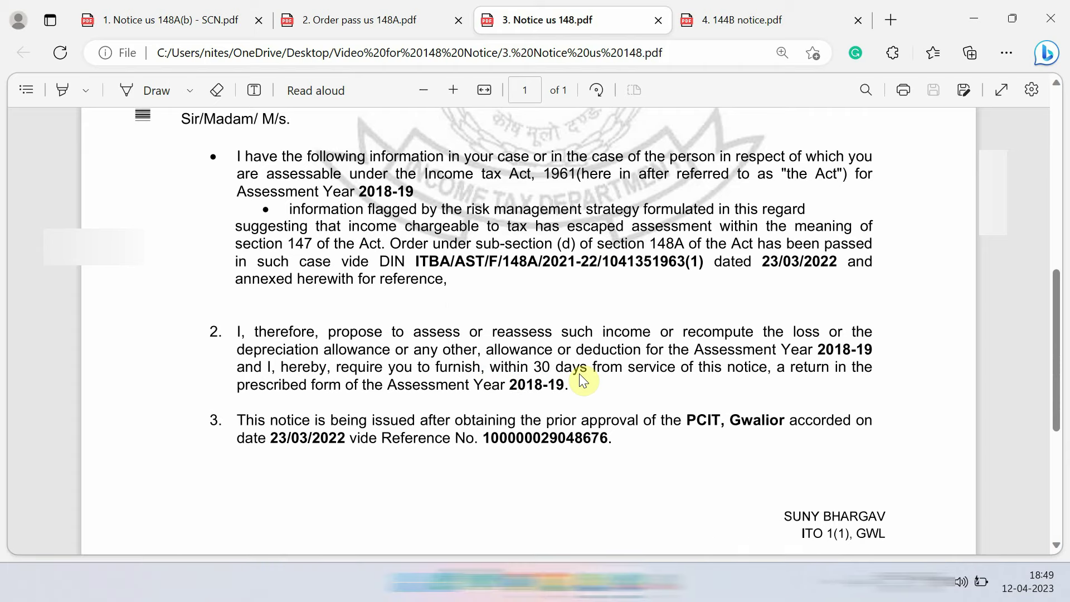
scroll(580, 376, up, 1)
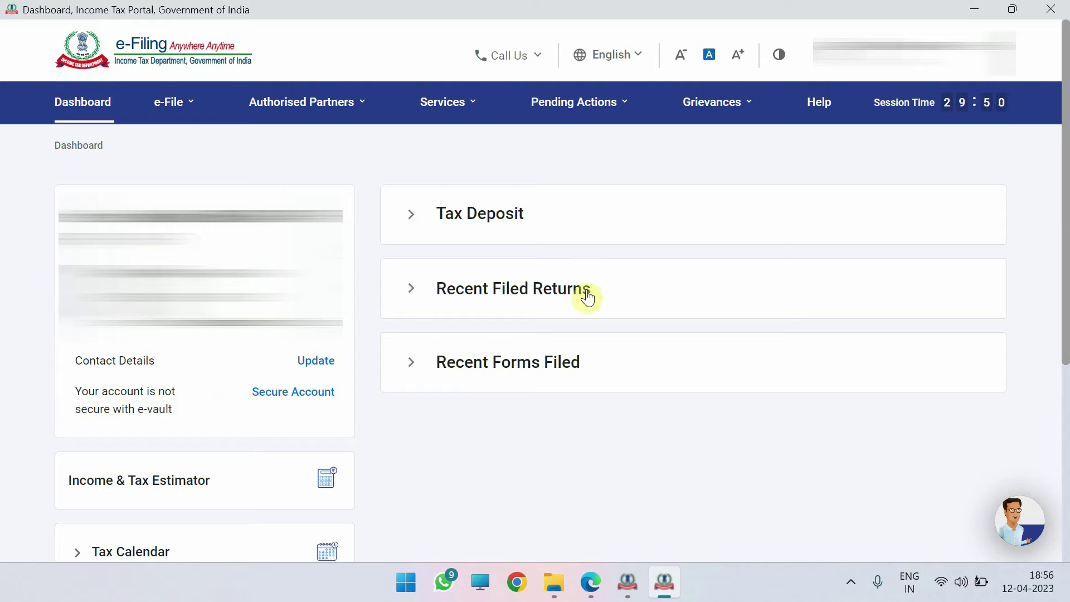
Switch to the Income Tax e-Filing portal and open the e-Proceedings list for own cases needing action
click(590, 107)
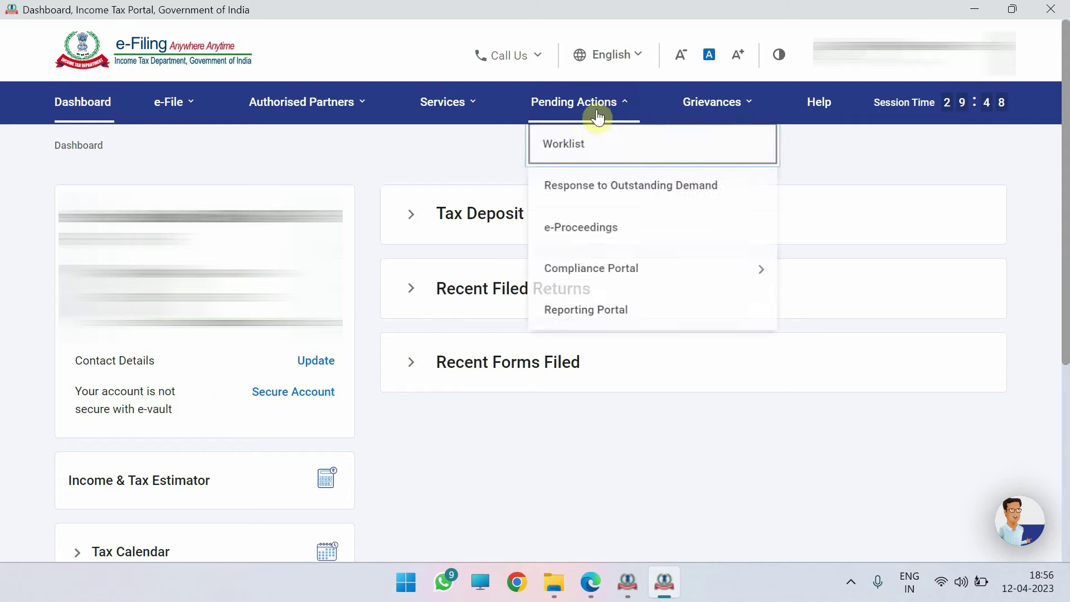
click(587, 241)
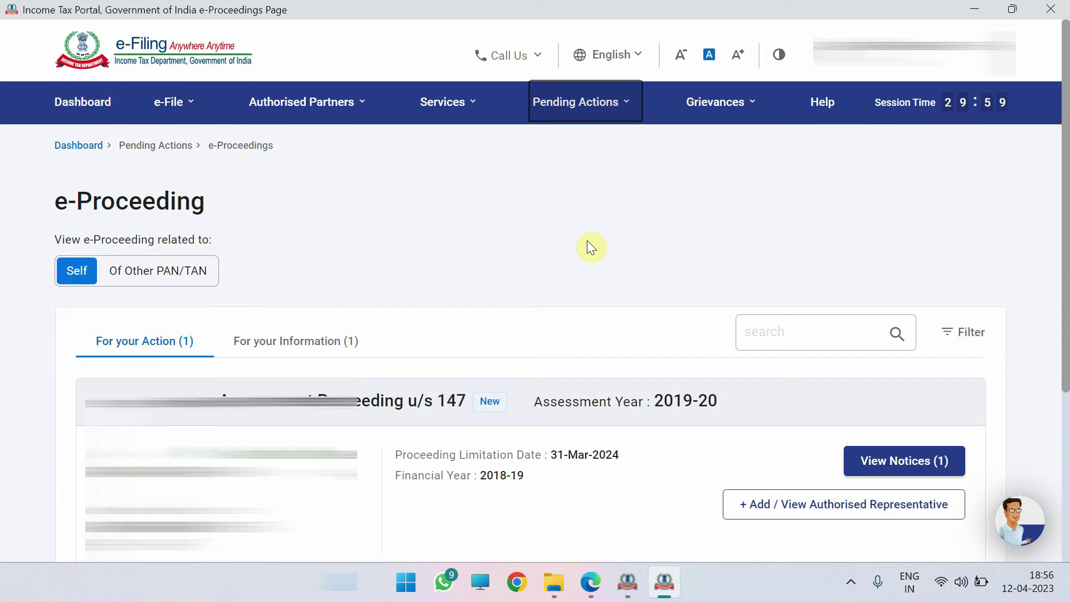
scroll(588, 241, down, 1)
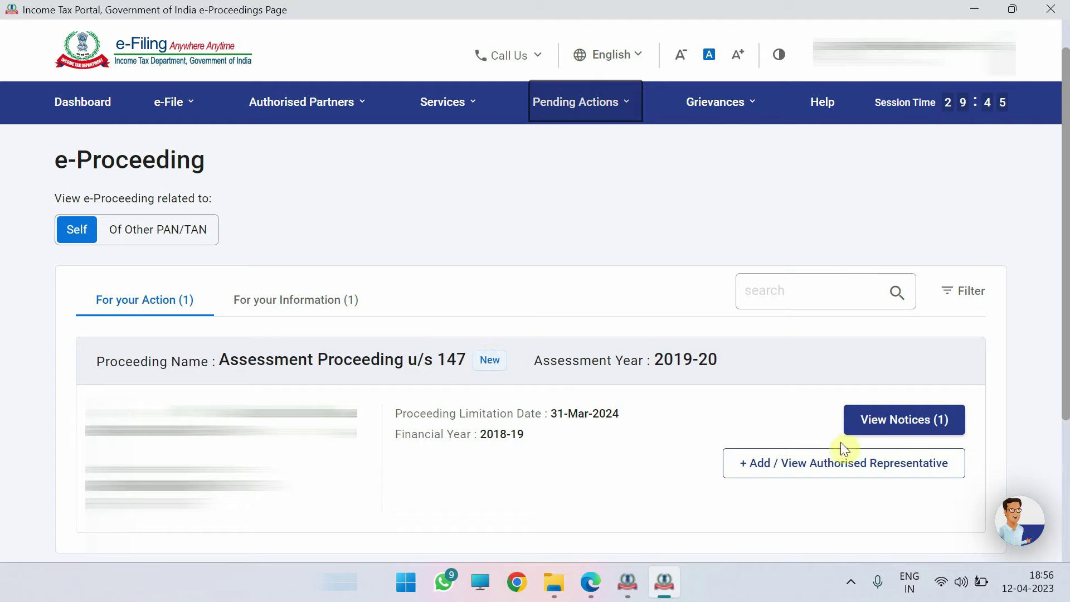
Open the notices of the section 147 assessment proceeding for 2019-20 and proceed with a response to the section 148 notice
click(915, 421)
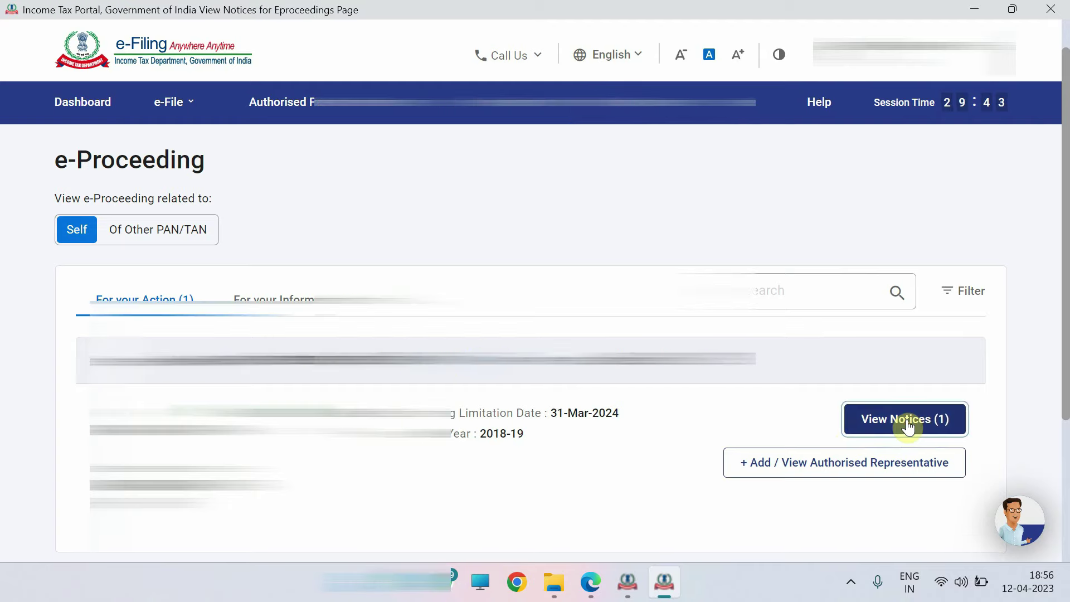
scroll(907, 419, down, 2)
scroll(907, 419, down, 1)
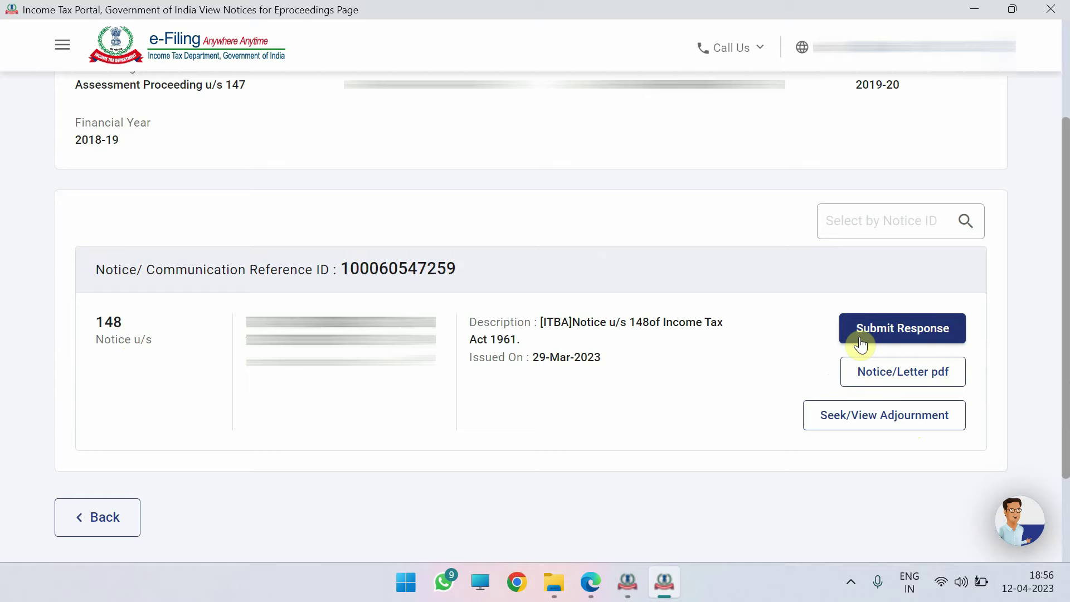
click(909, 331)
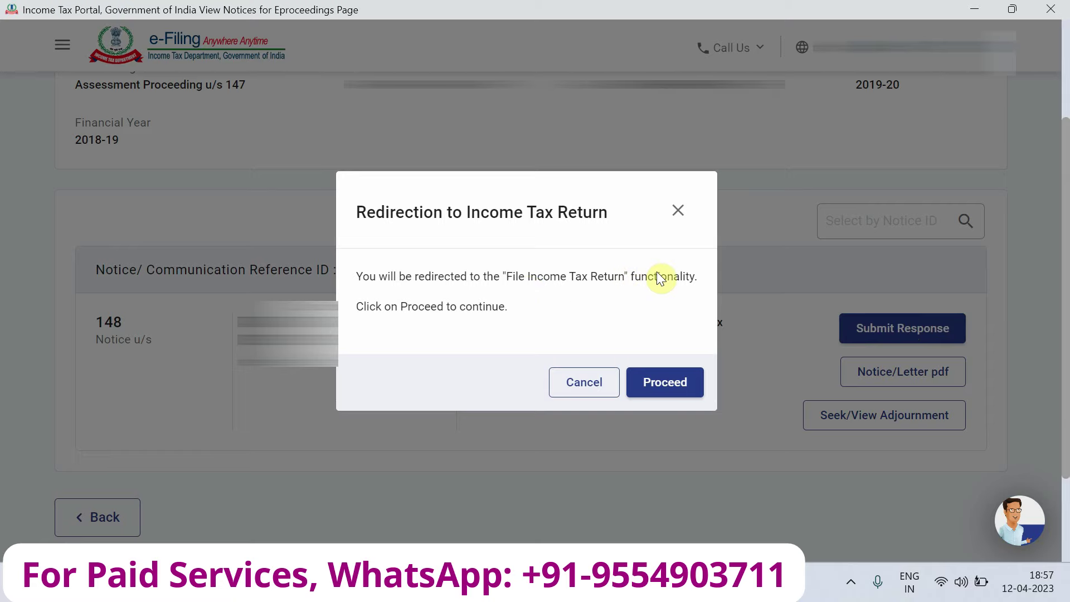
click(671, 389)
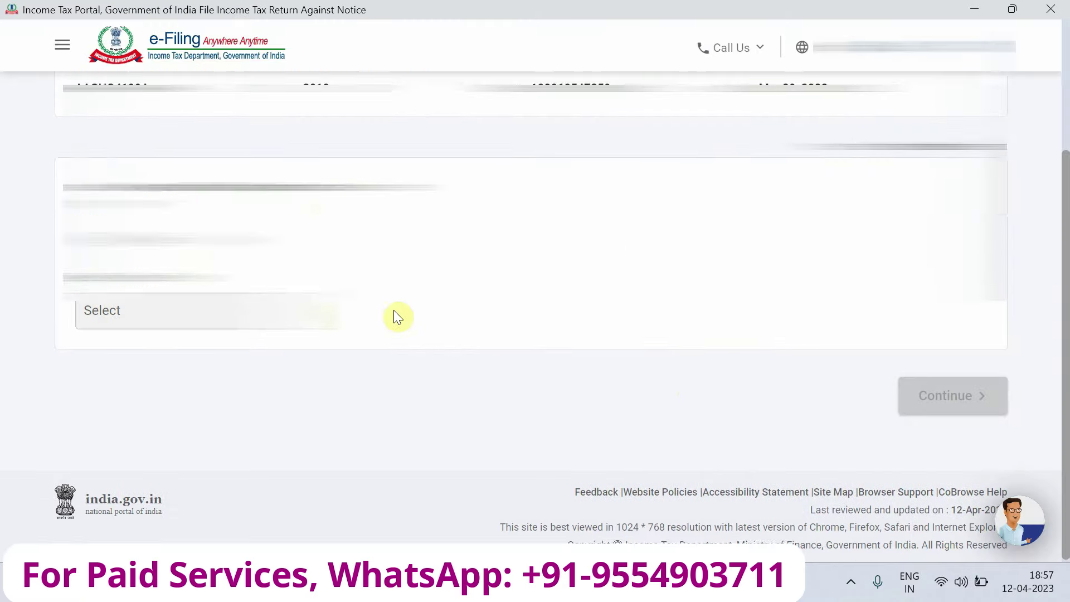
Answer No to the 44AB audit question, choose ITR-4 and continue to the return upload page, leaving it without attaching a file
scroll(193, 345, up, 1)
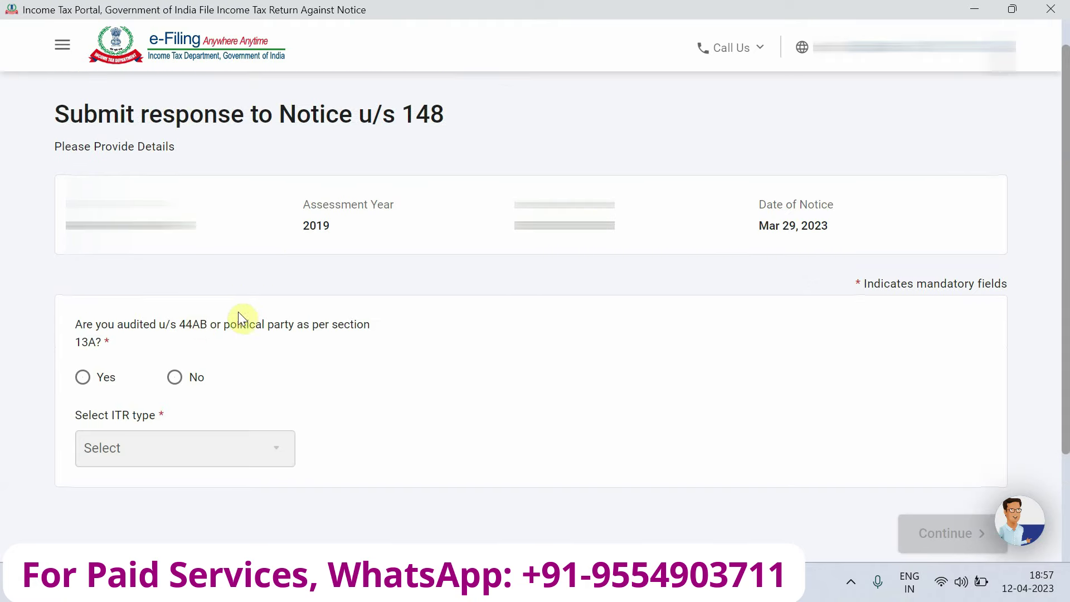
click(174, 378)
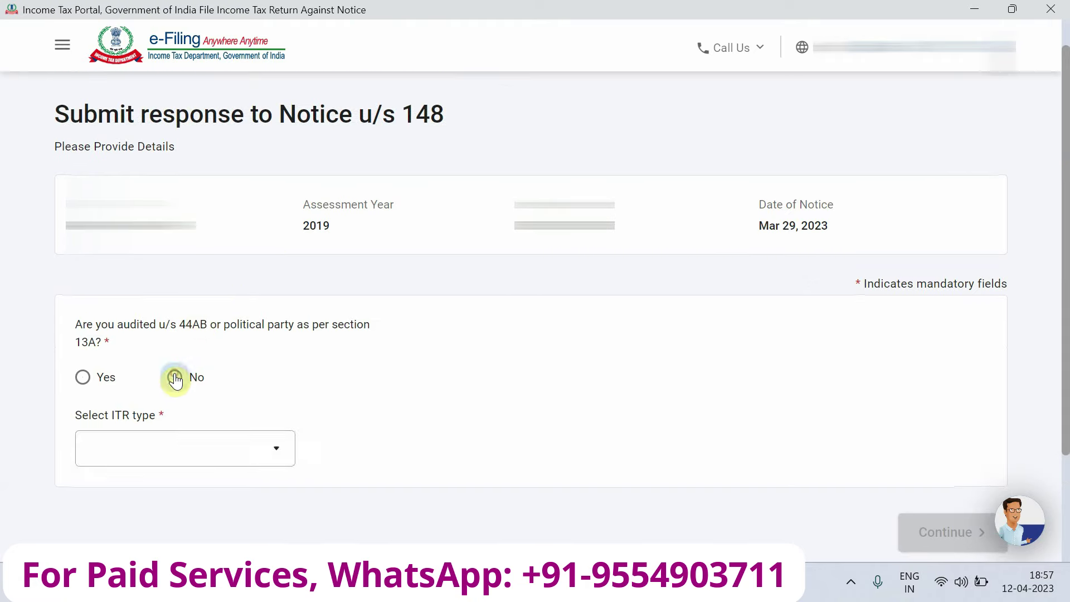
click(191, 450)
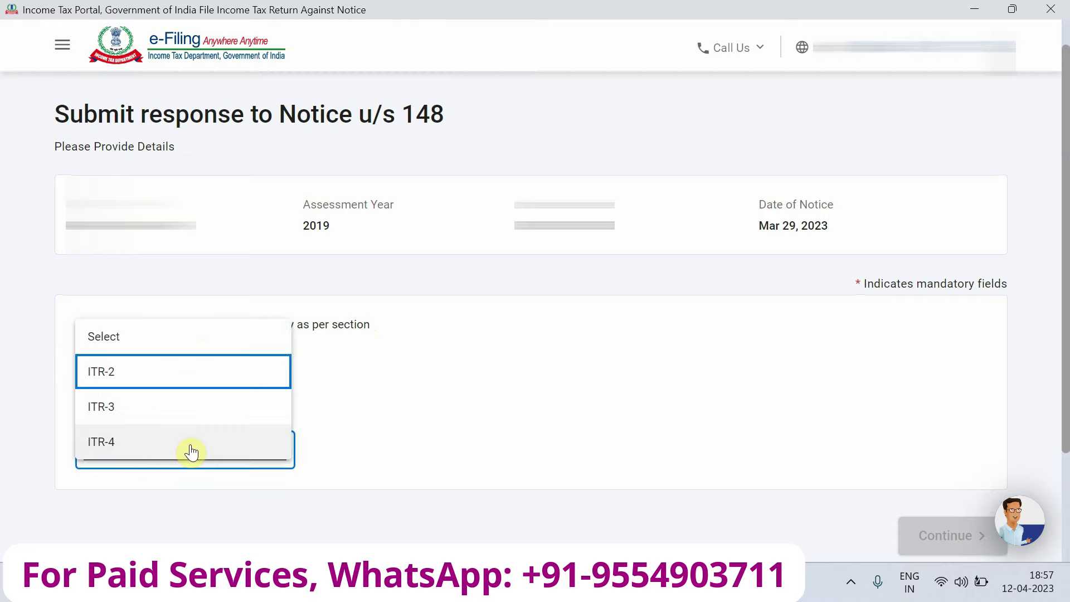
click(127, 447)
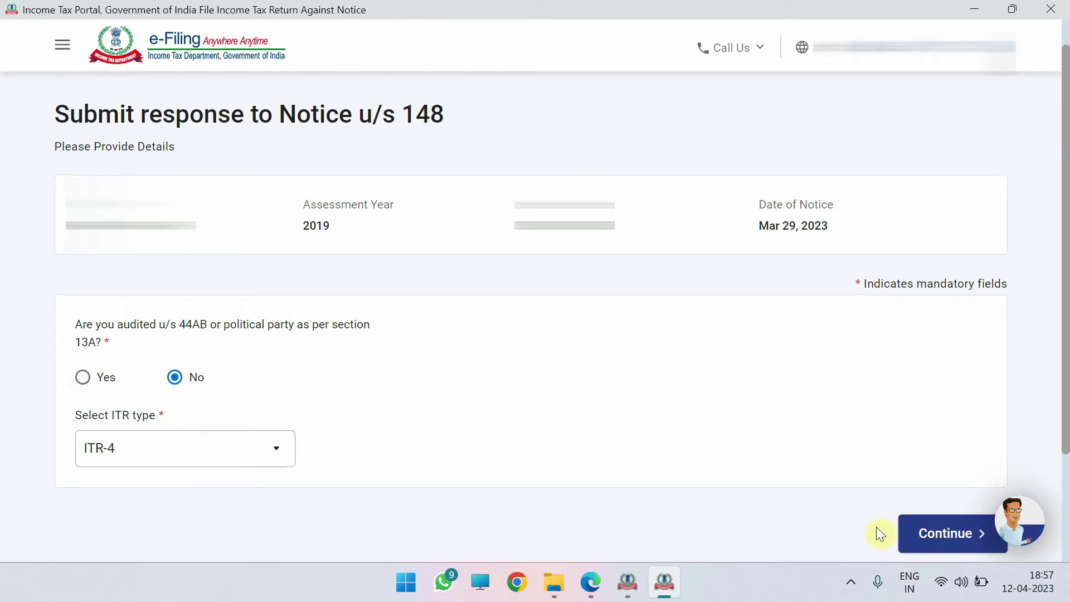
click(929, 533)
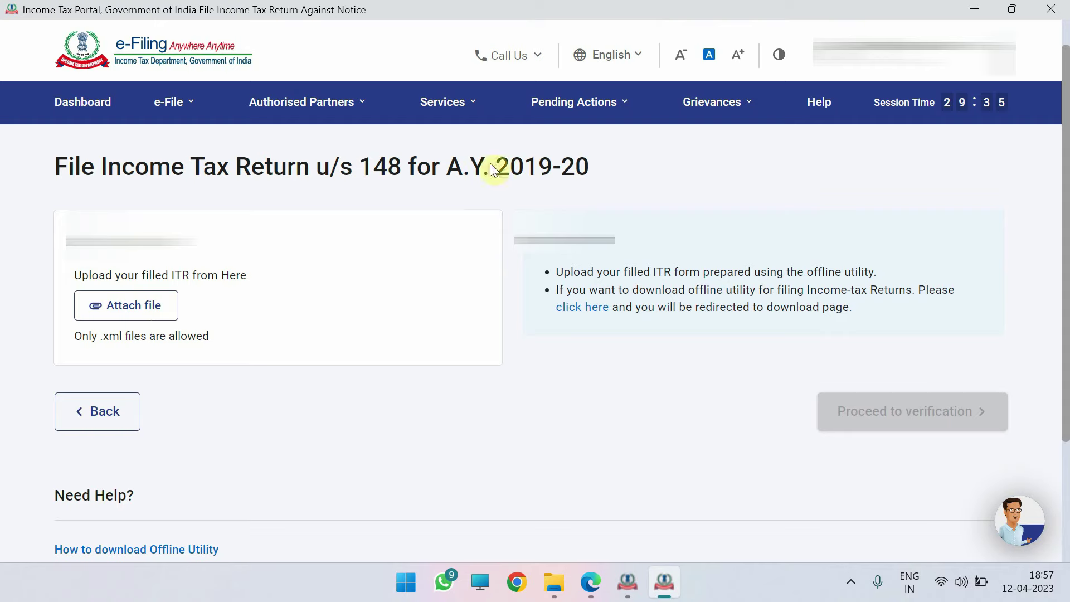
click(146, 293)
click(1051, 9)
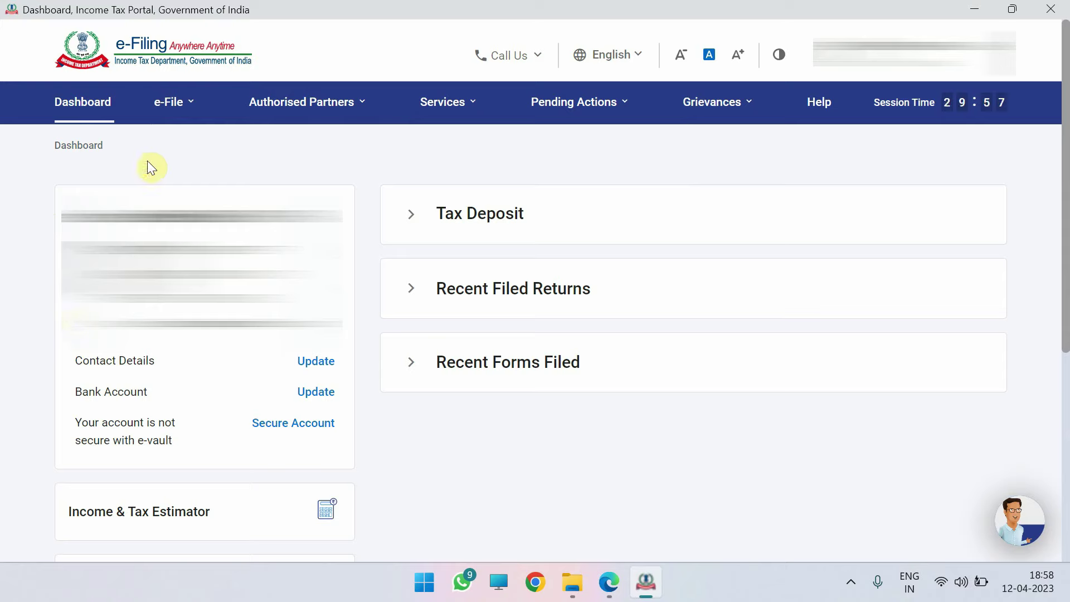
Open the filed returns list and check the filing type of the return for A.Y. 2018-19
click(174, 101)
mouse_move(174, 146)
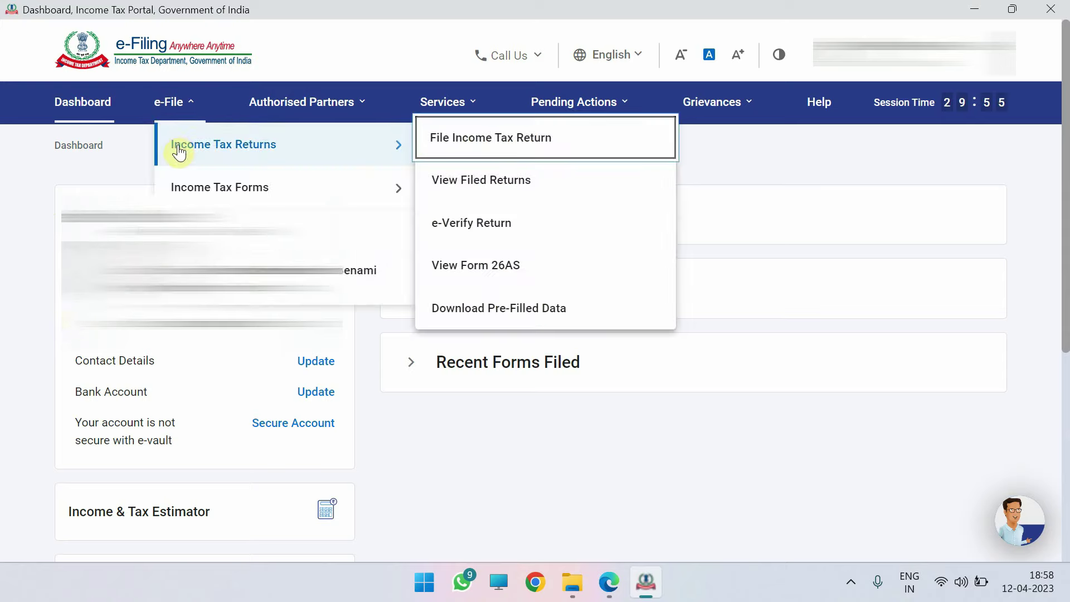
click(489, 186)
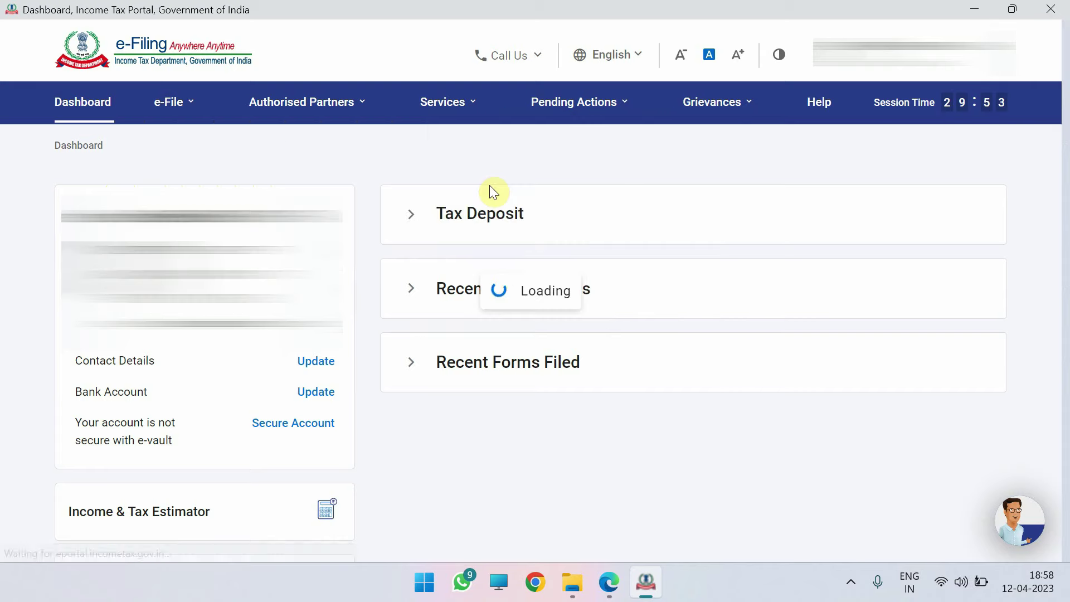
scroll(194, 438, down, 15)
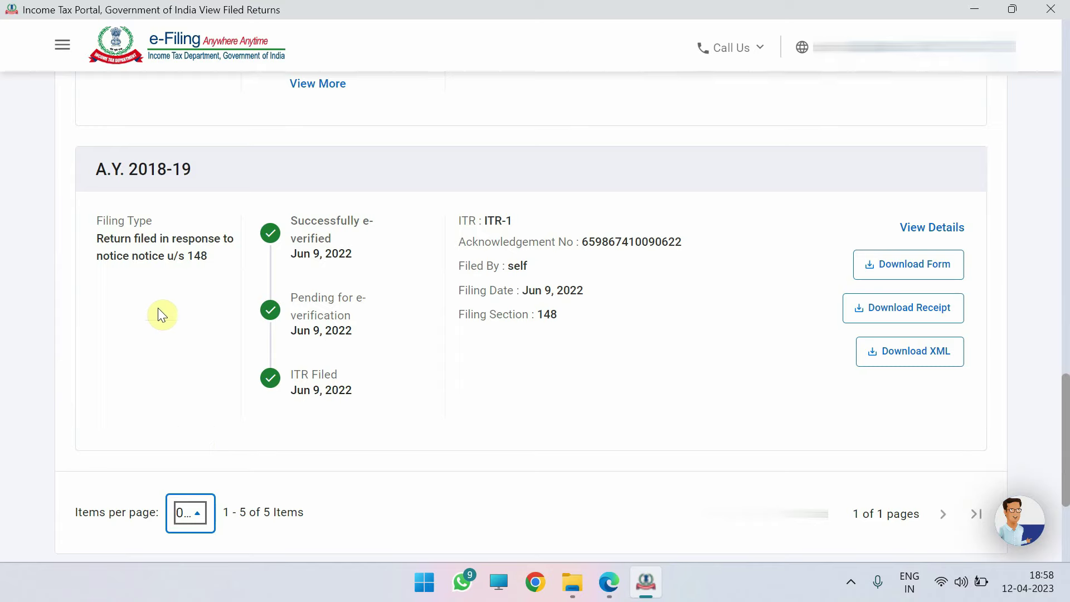
drag(95, 242, 219, 249)
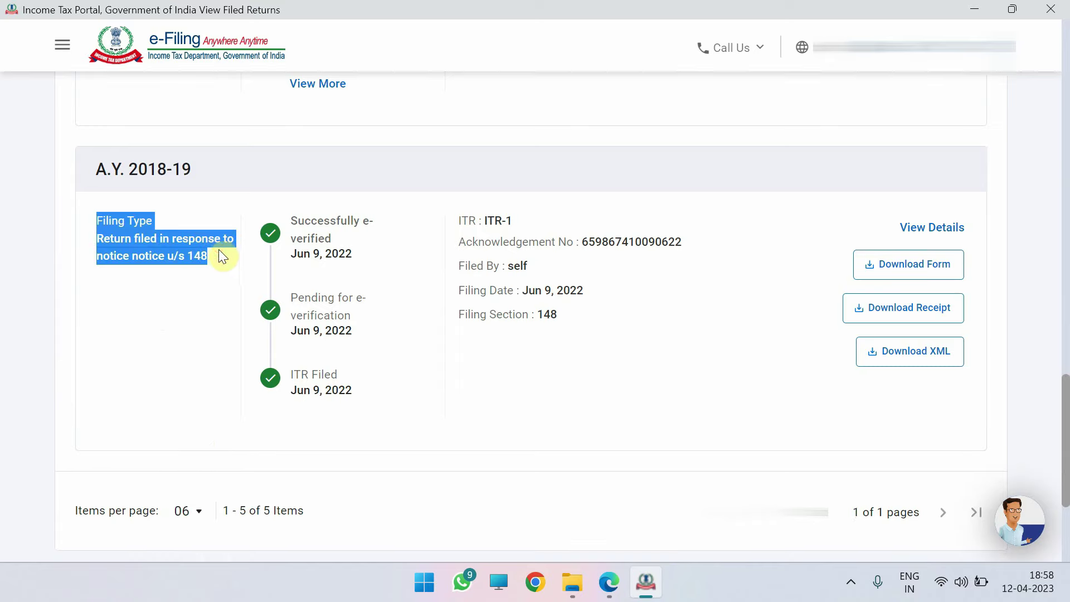
click(220, 249)
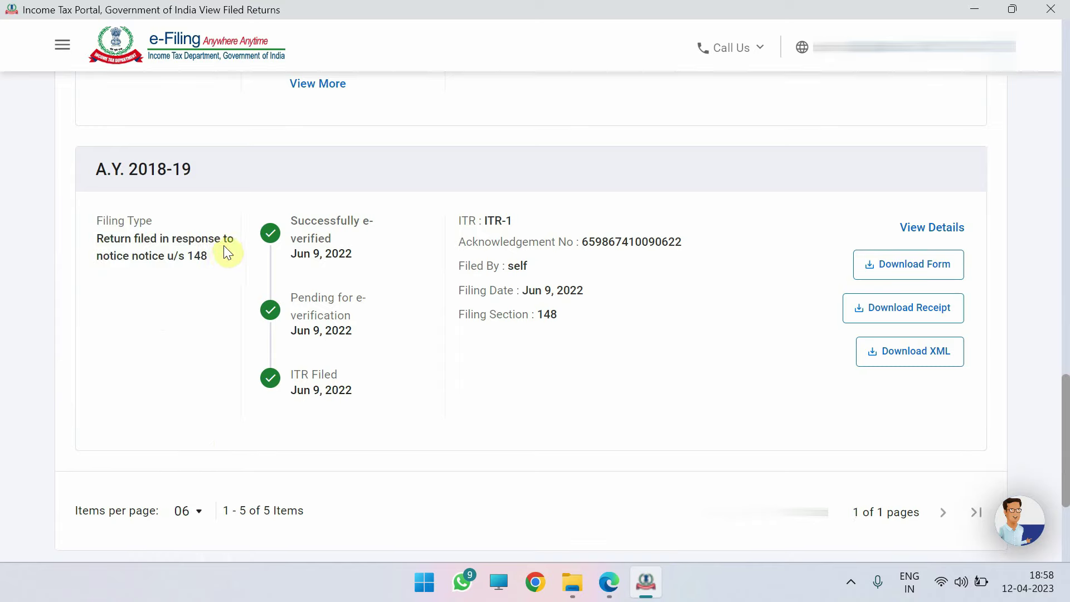